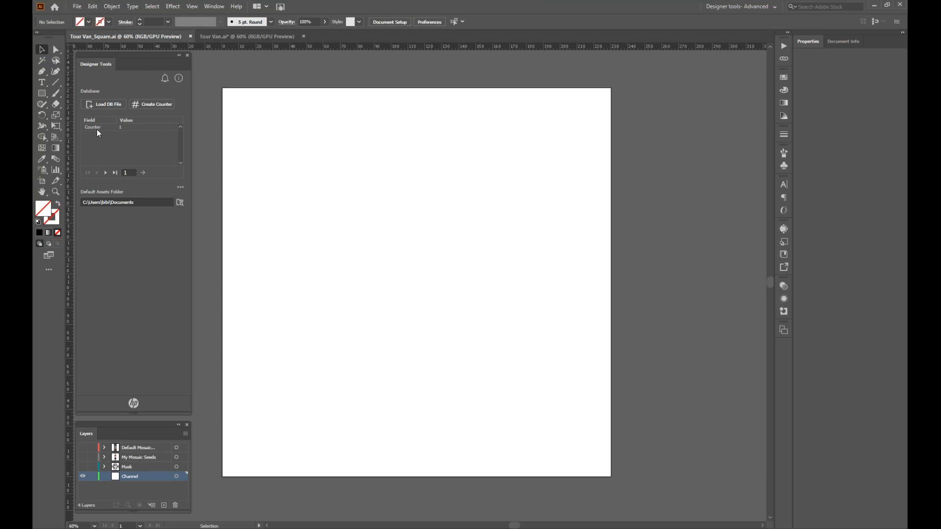
Draw a 230 x 230 mm rectangle over the whole artboard on the Channel layer and make it a Mosaic channel using Demo_Template_file.
left_click(42, 93)
left_click_drag(223, 87, 612, 476)
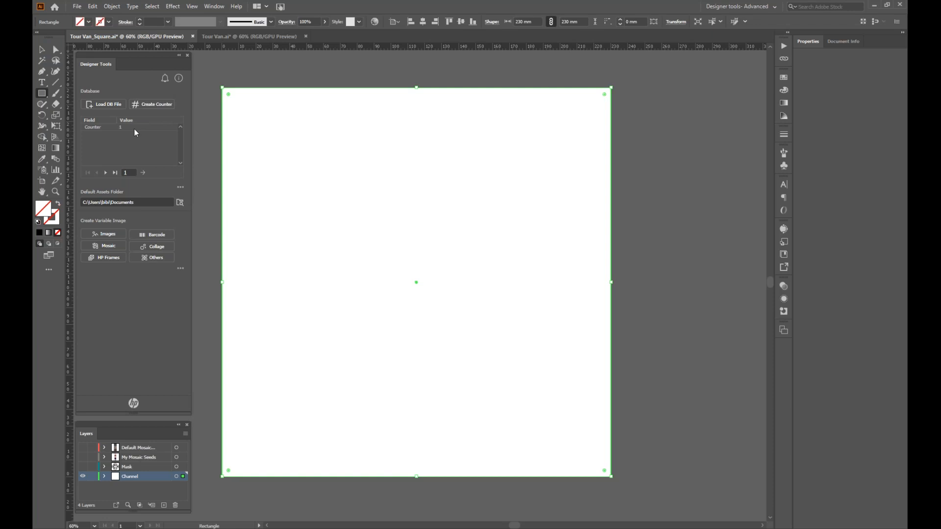
left_click(106, 249)
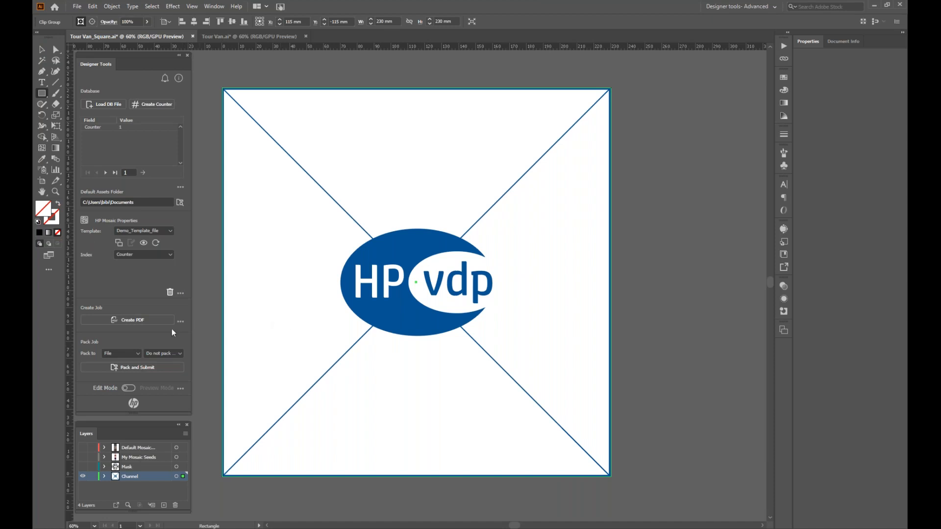
Preview the mosaic for records 1 to 3 with the Default Mosaic seeds layer shown beside the artboard.
left_click(130, 388)
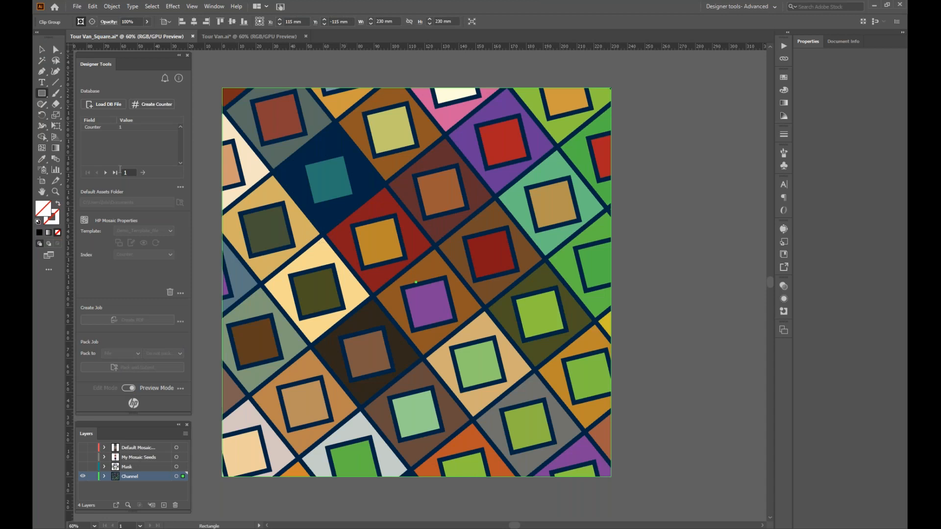
left_click(106, 173)
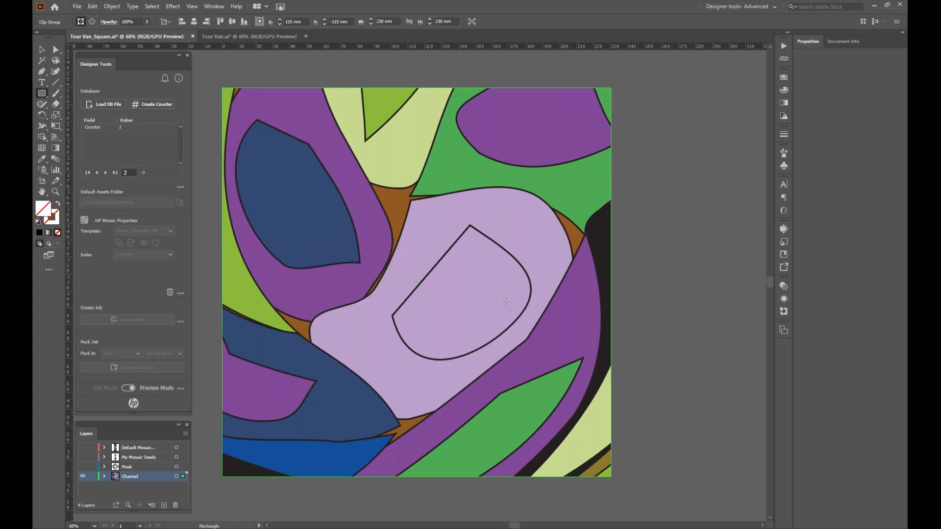
left_click(83, 448)
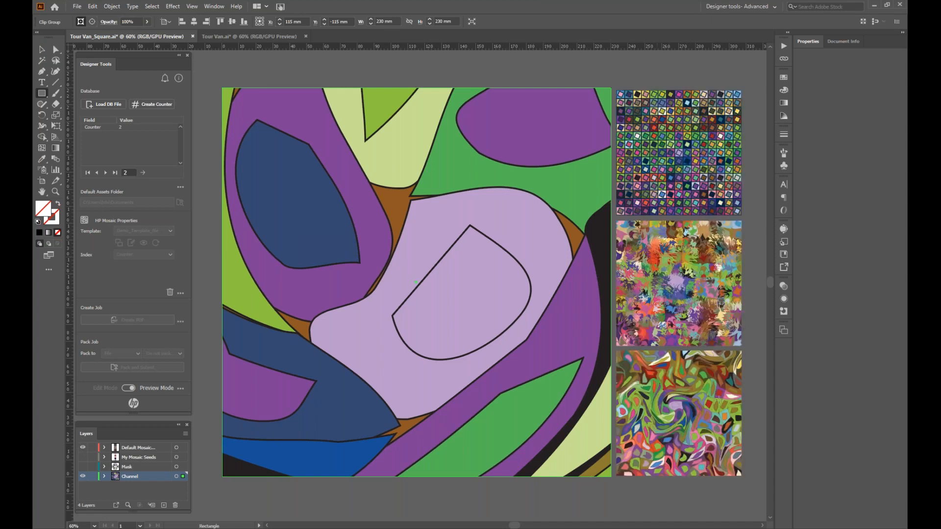
left_click(105, 172)
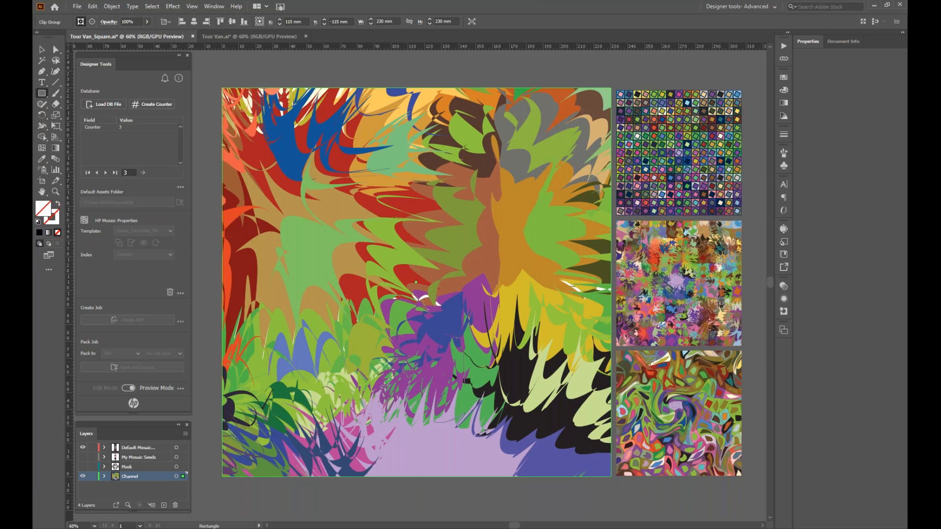
Show the Mask layer over the mosaic, preview record 4 on the van layout, and return to Edit Mode.
left_click(82, 467)
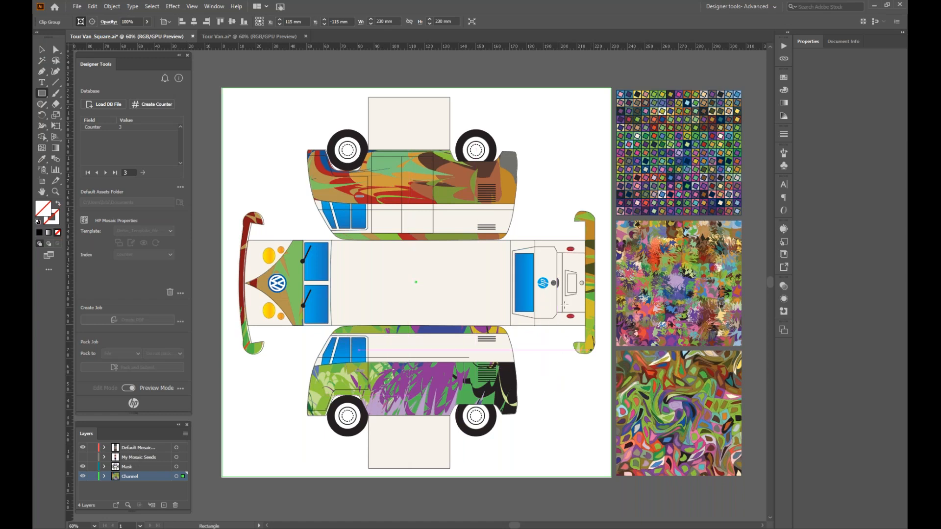
left_click(105, 173)
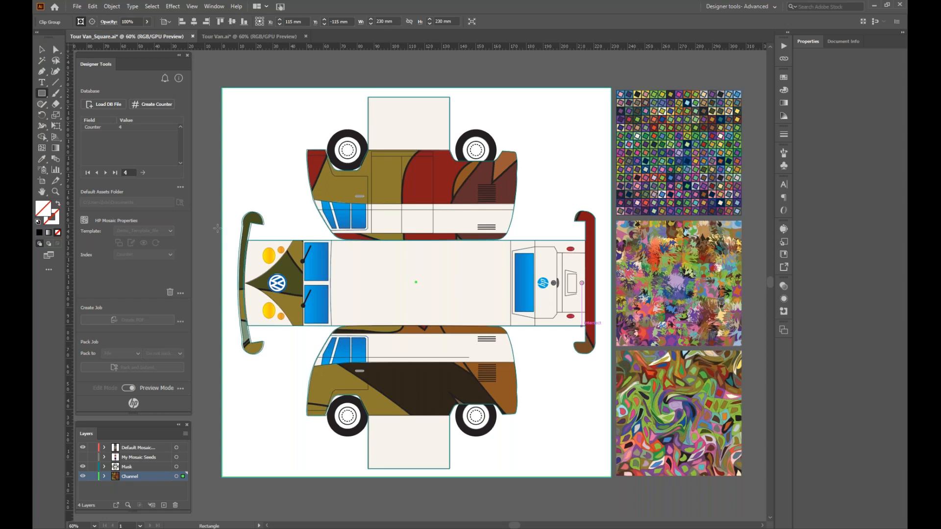
left_click(126, 389)
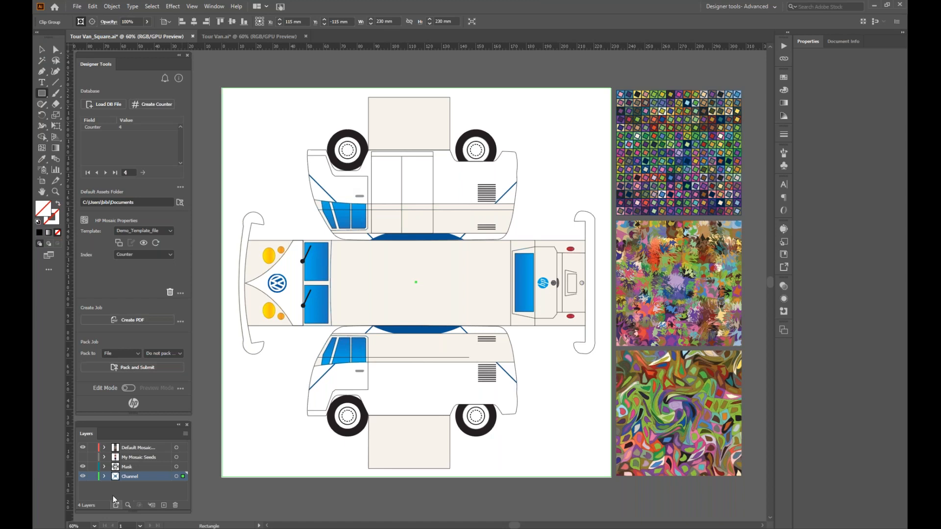
Duplicate the mosaic template Demo_Template_file under the name VS.
left_click(176, 477)
key("m")
left_click_drag(643, 237, 449, 256)
left_click(508, 278)
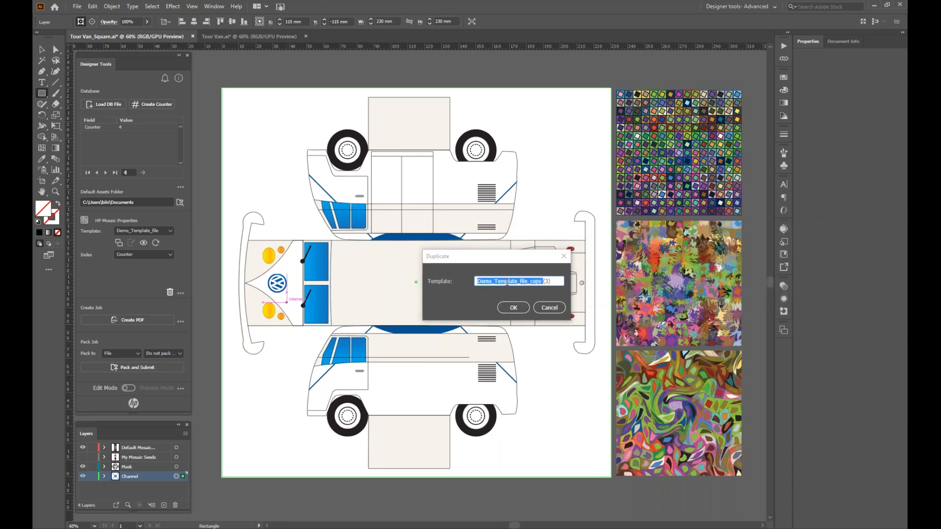
type("VS")
left_click(513, 307)
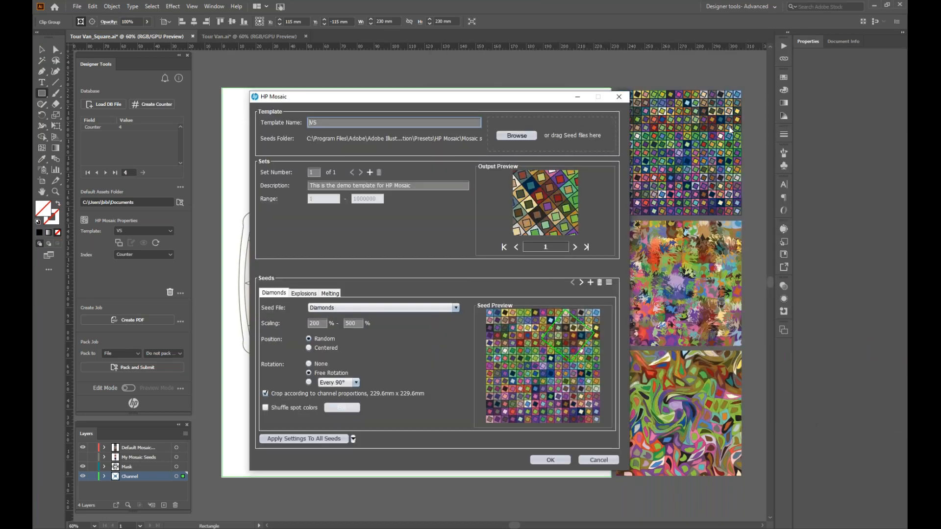
Replace the template's seeds with the five PDF files from the Mosaic Seed Files folder, accepting the replacement of the current seeds.
left_click(302, 292)
left_click(330, 293)
left_click(304, 292)
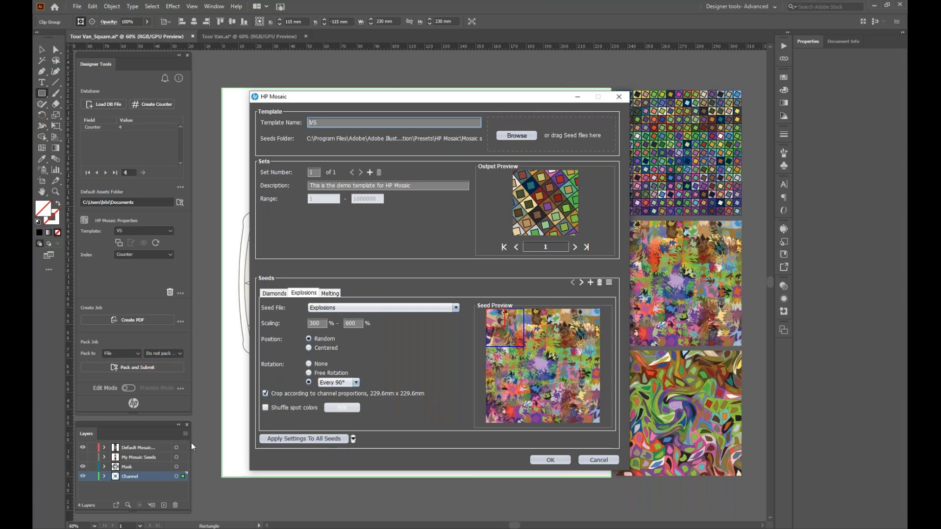
key("alt+Tab")
left_click_drag(542, 98, 776, 110)
left_click_drag(659, 169, 576, 142)
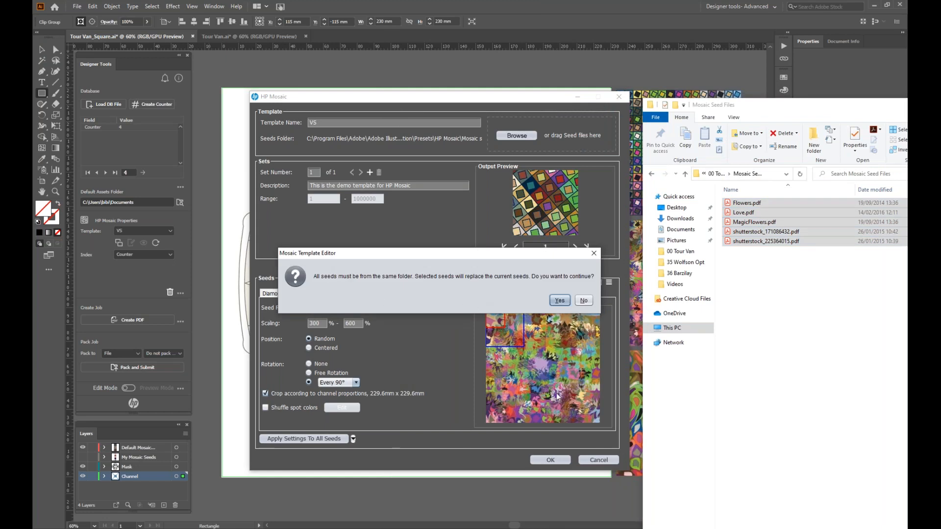
left_click(568, 300)
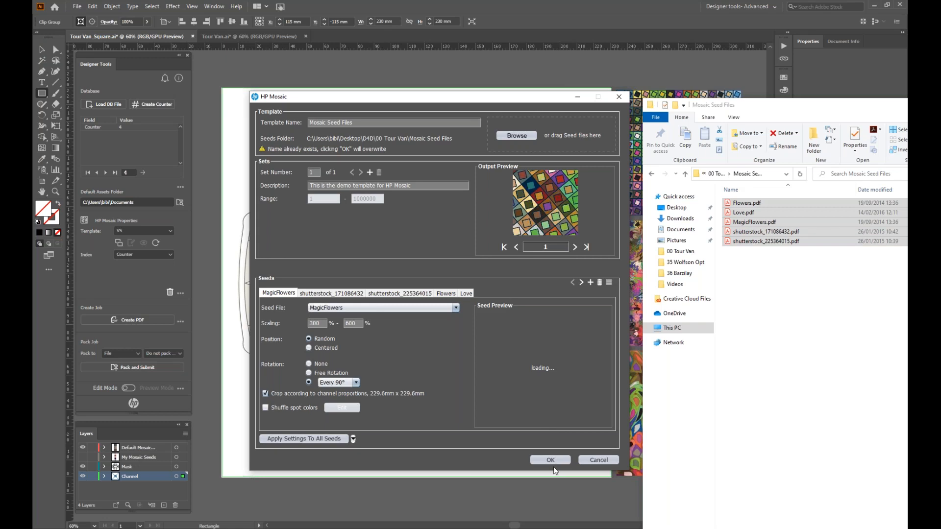
Set the position of the shutterstock_171086432 seed to Centered.
left_click(323, 293)
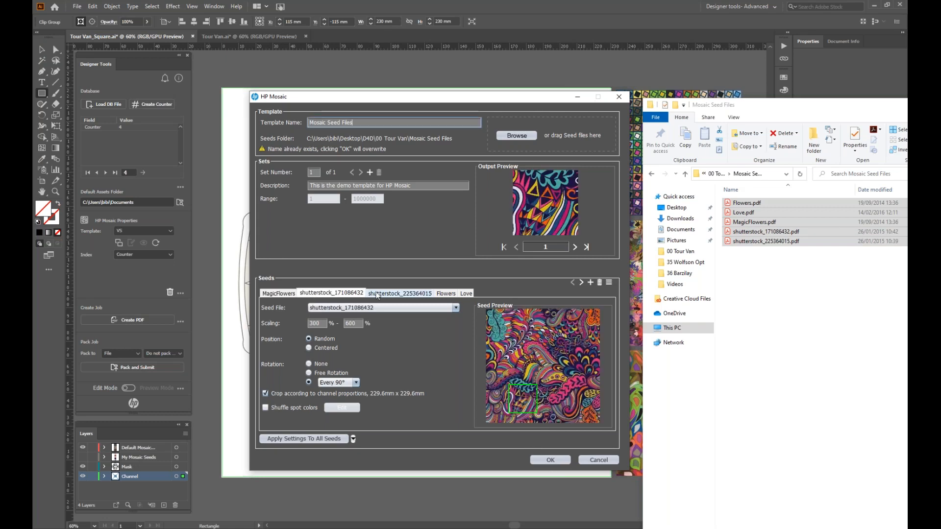
left_click(377, 294)
left_click(328, 294)
left_click(308, 348)
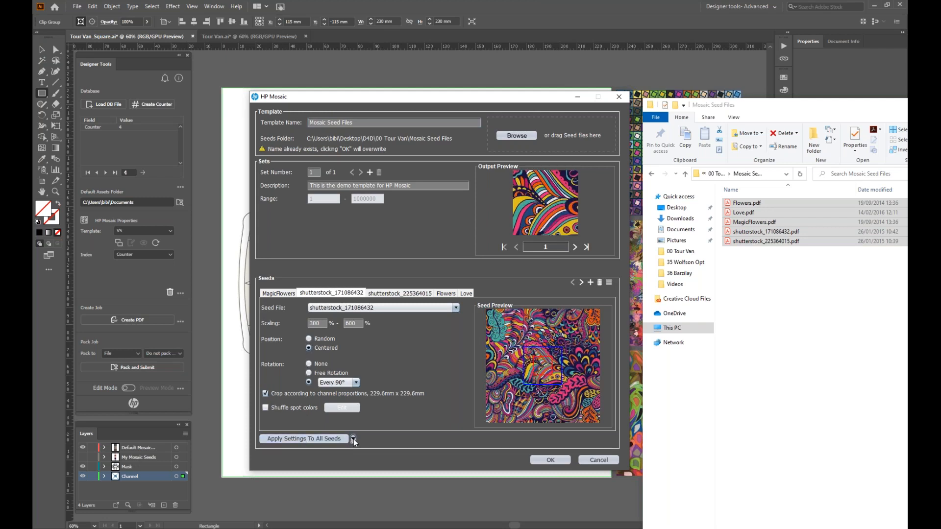
Apply only the Position setting to all seeds and accept the mosaic template.
left_click(354, 438)
left_click(362, 401)
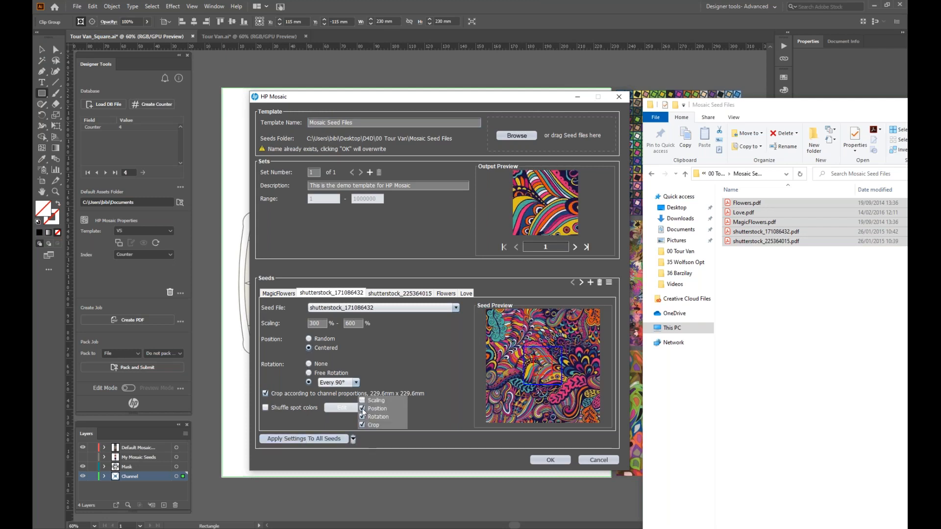
left_click(323, 439)
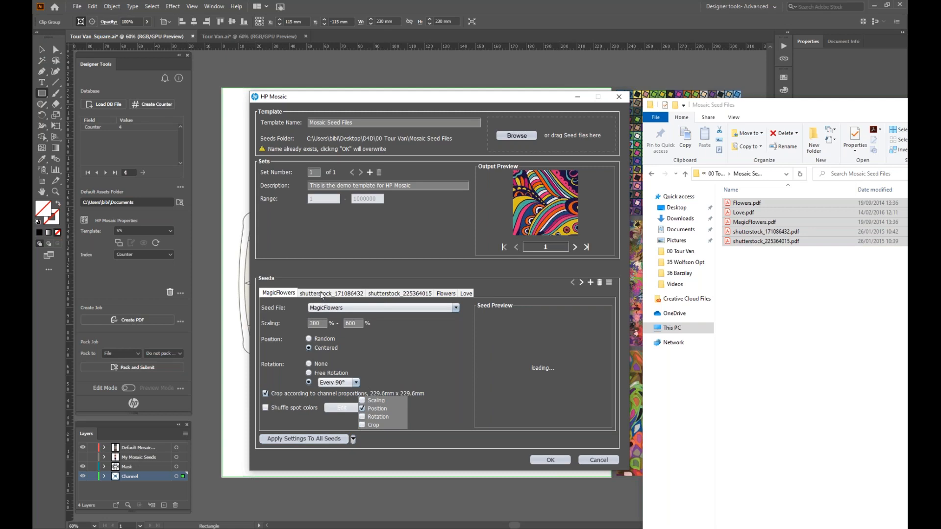
left_click(551, 460)
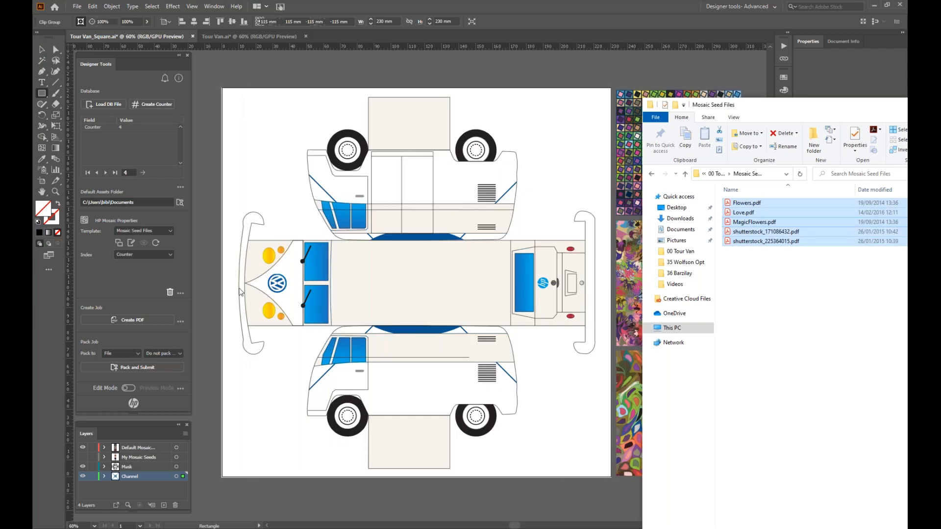
Preview the new mosaic on the van, hide the Default Mosaic layer, show My Mosaic Seeds, and advance to the next record.
left_click(129, 389)
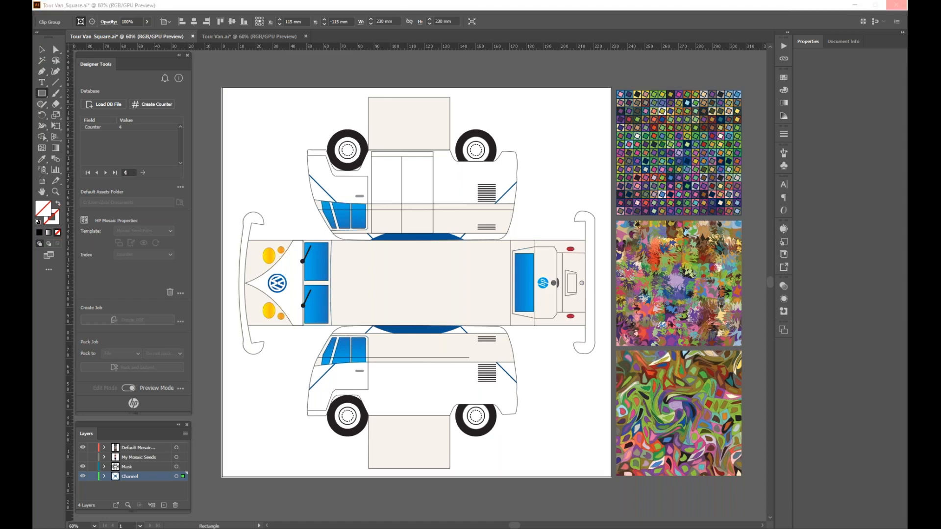
left_click(83, 448)
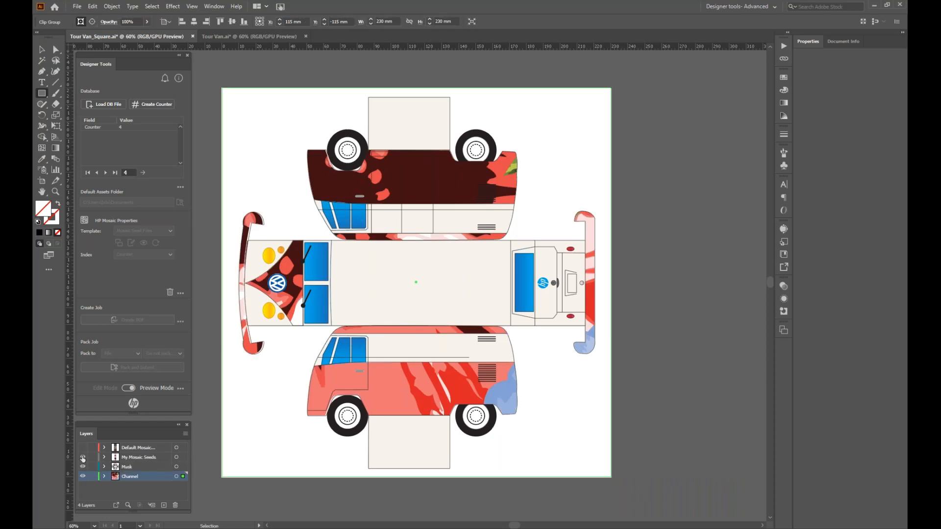
left_click(82, 457)
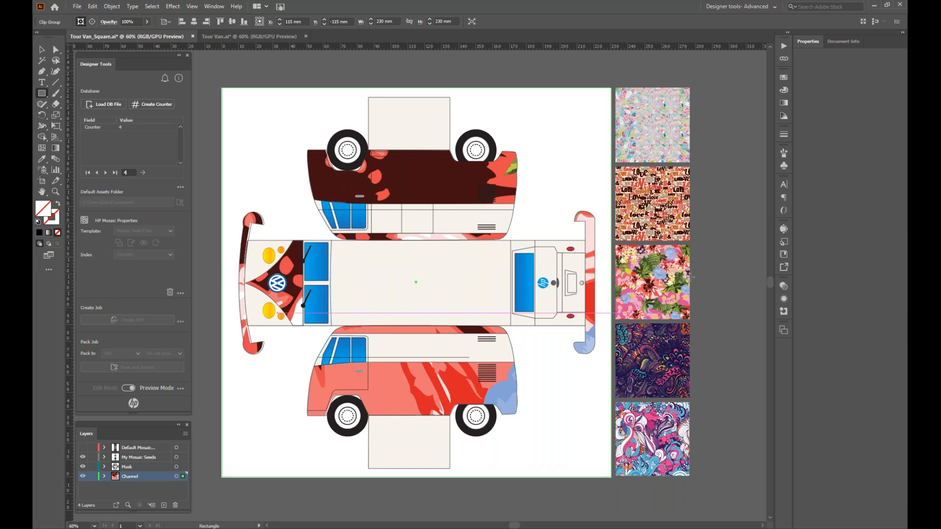
left_click(105, 173)
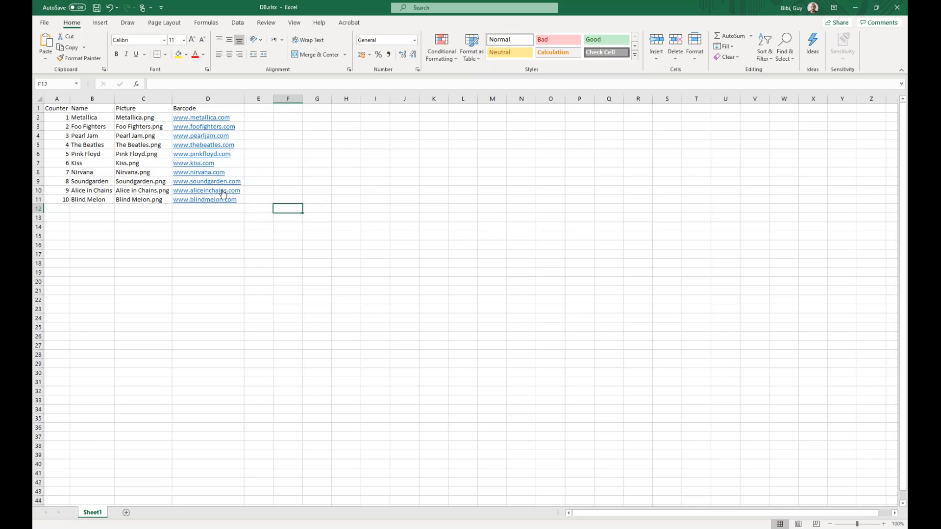
Minimize the DB.xlsx workbook, preview records 1 and 2 in Tour Van.ai with all variable channels, and return to Edit Mode.
left_click(856, 8)
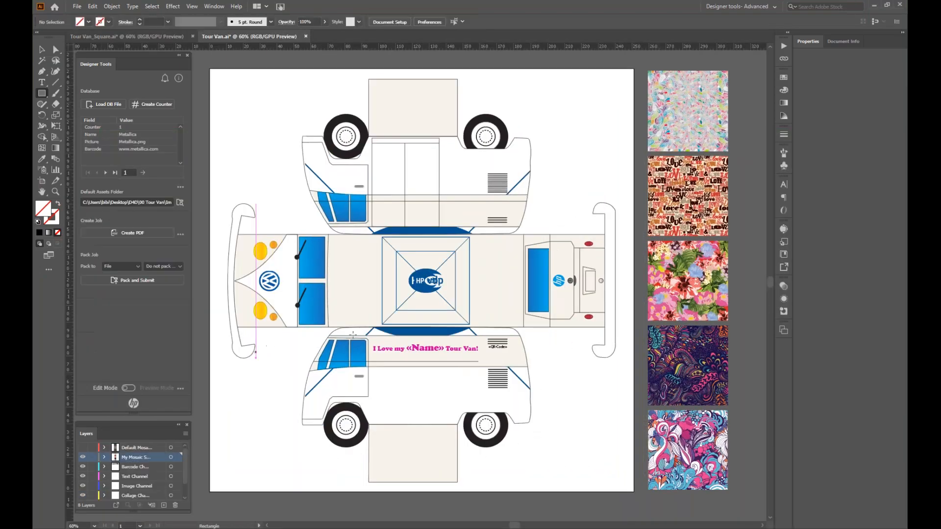
left_click(130, 389)
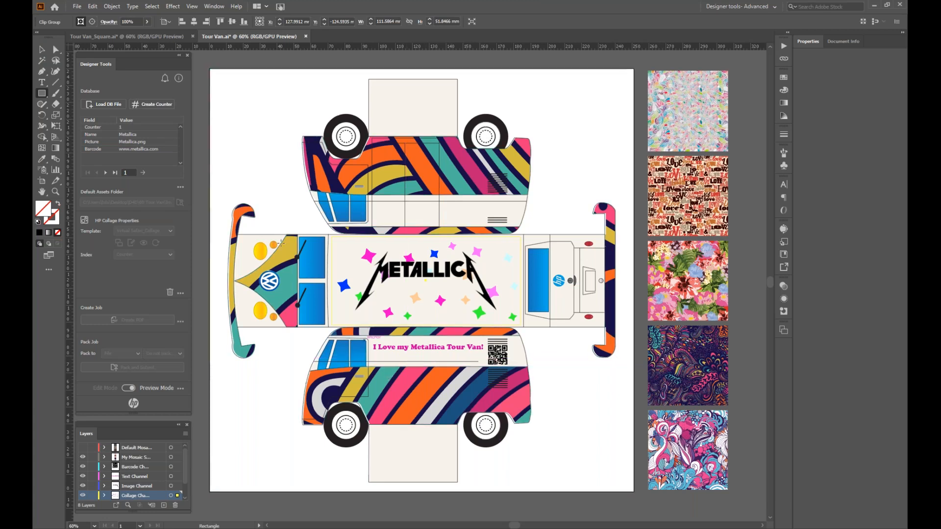
left_click(105, 173)
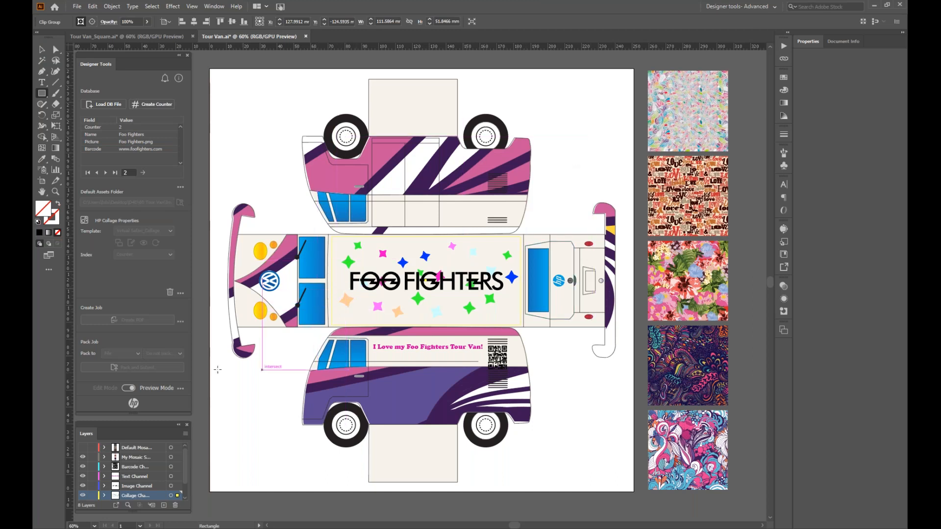
left_click(127, 388)
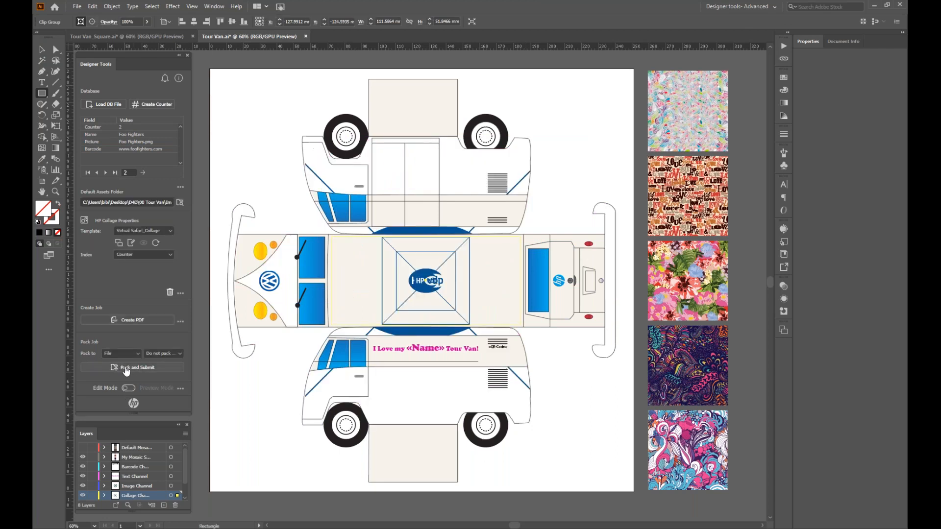
Pack the job to the desktop as Tour Van.hpd, saving the modified document in its legacy format.
left_click(145, 374)
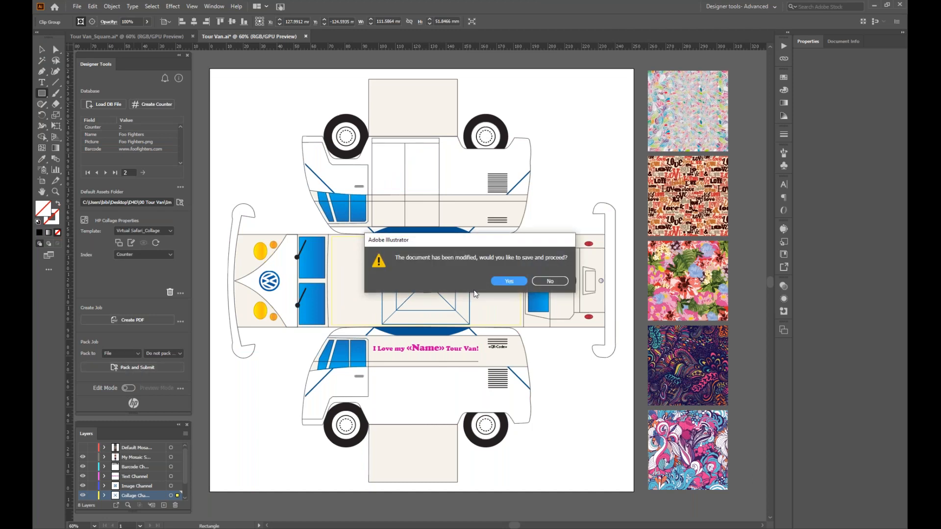
left_click(500, 280)
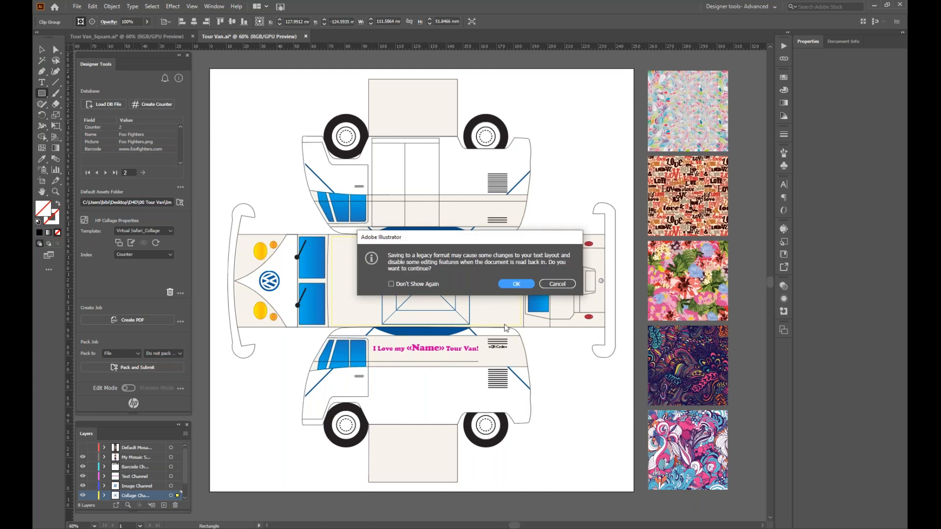
left_click(511, 282)
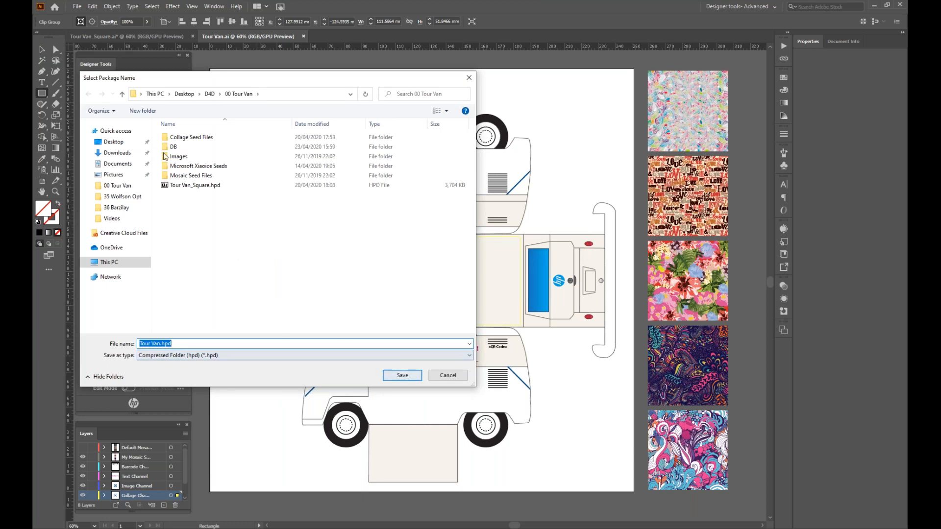
left_click(112, 142)
left_click(403, 376)
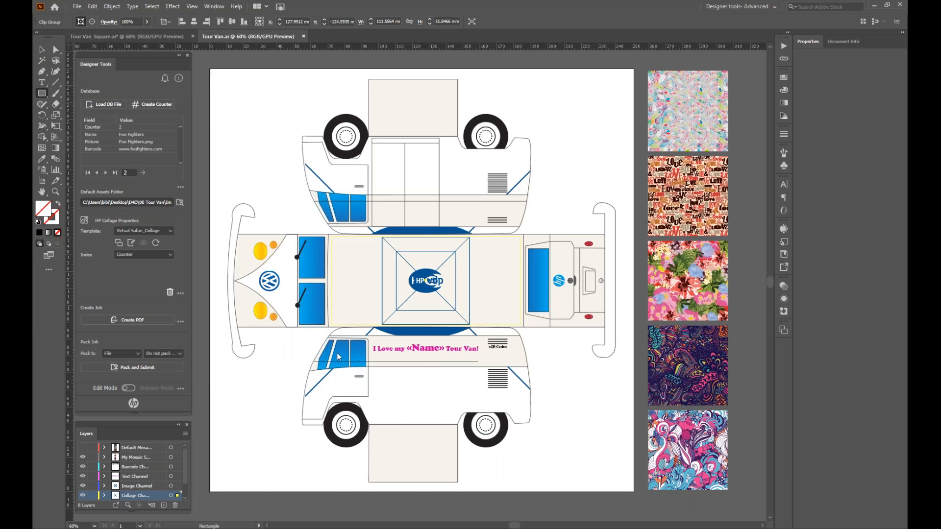
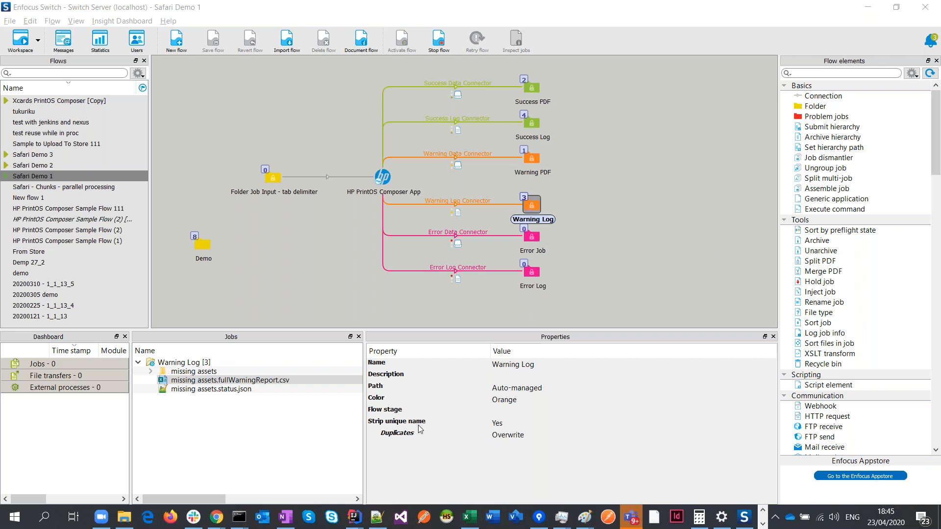
In Enfocus Switch, list the jobs in the Success PDF folder of the Safari Demo 1 flow.
left_click(762, 523)
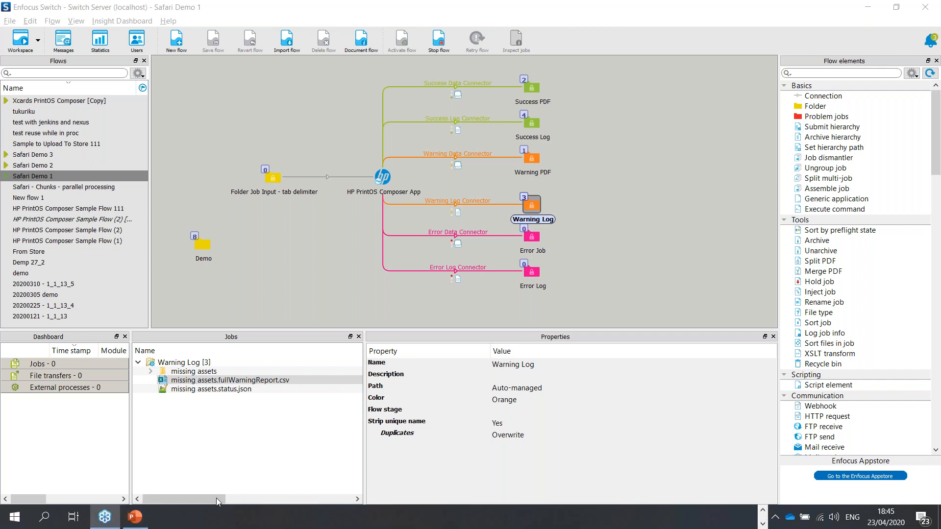
left_click(763, 512)
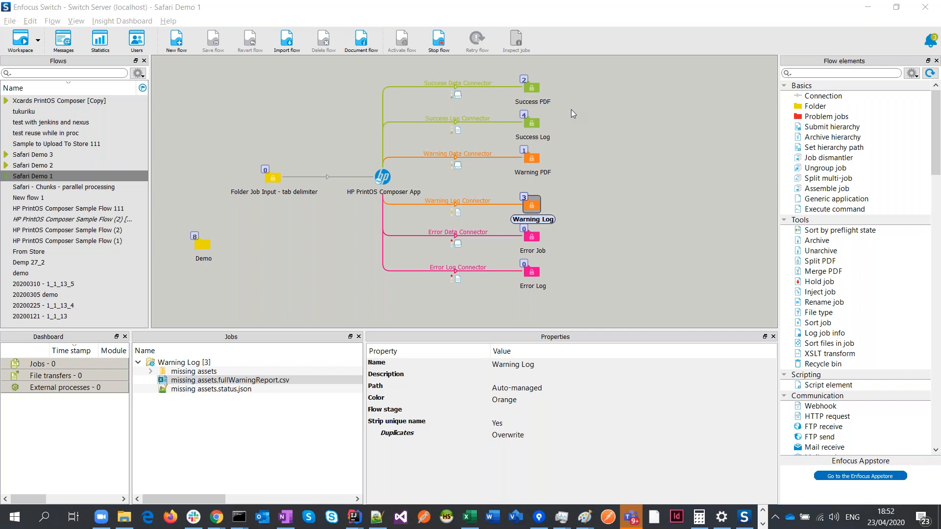
left_click(540, 100)
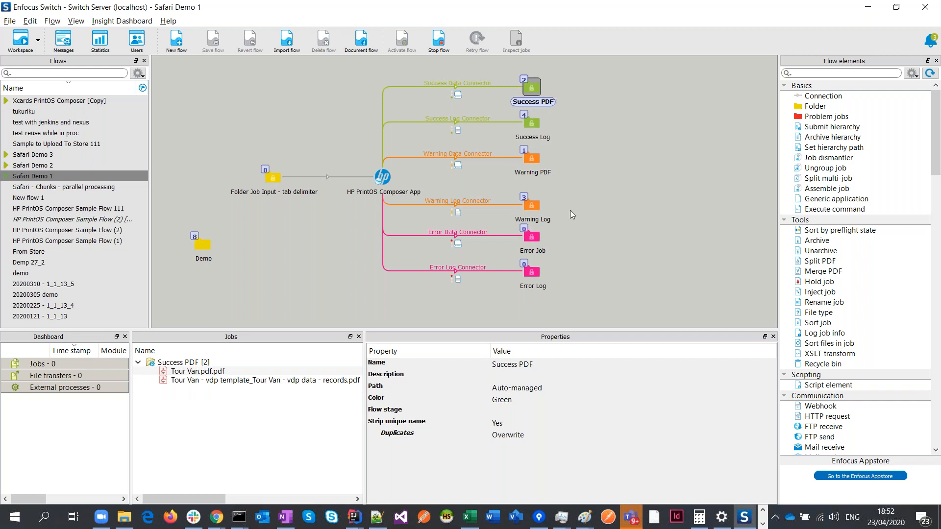